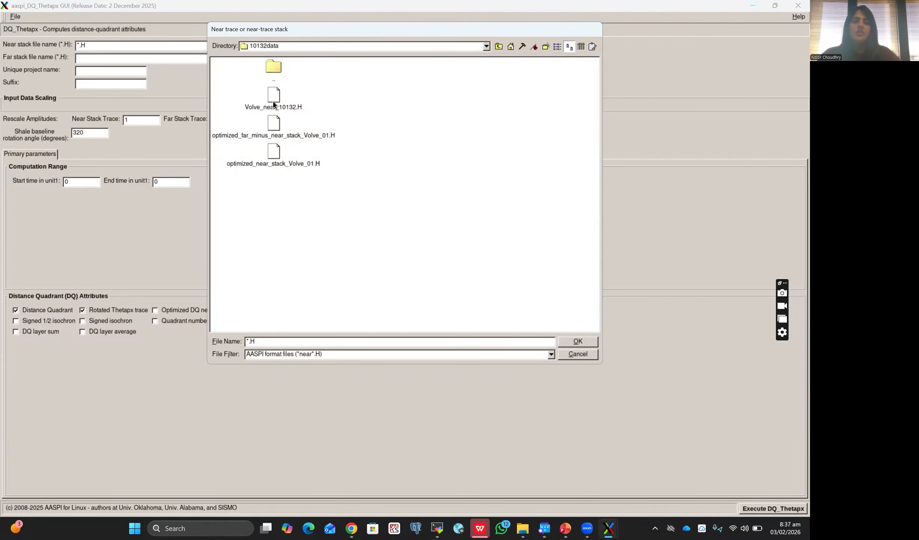
Step: Load Volve_near_10132.H as the near stack file and Volve_far_10132.H as the far stack file
click(296, 60)
click(273, 112)
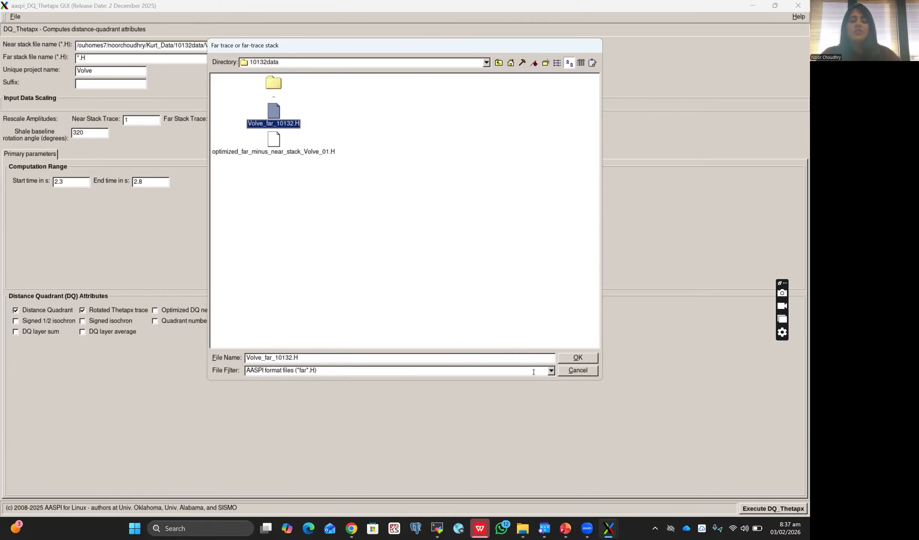
click(550, 371)
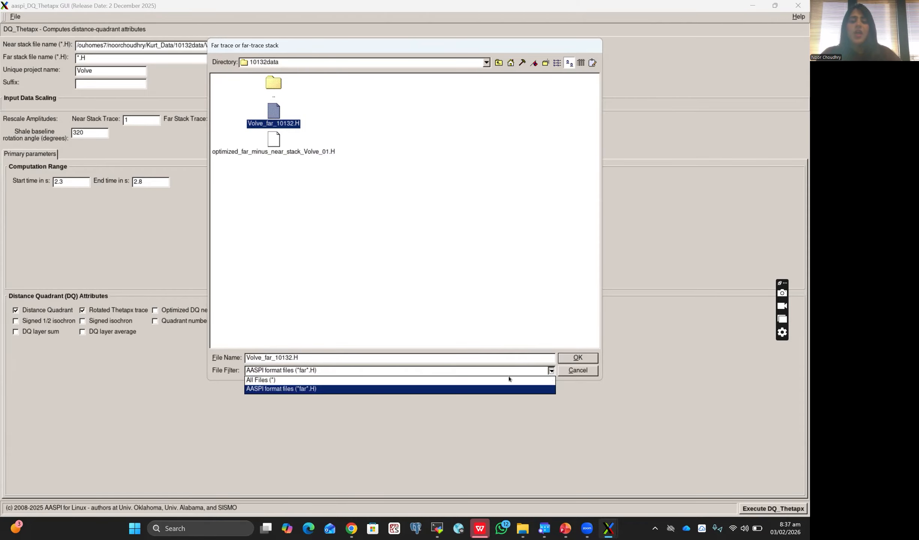
click(252, 381)
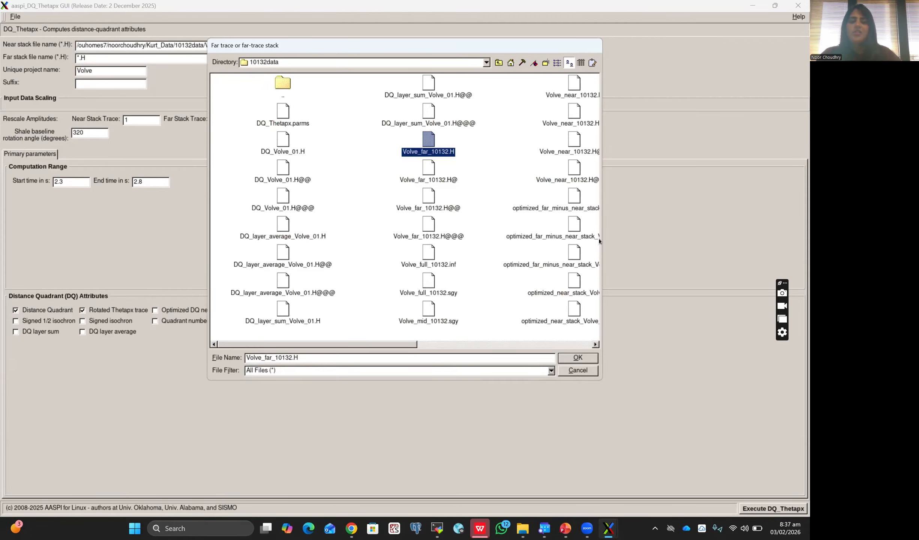
drag(405, 344, 457, 345)
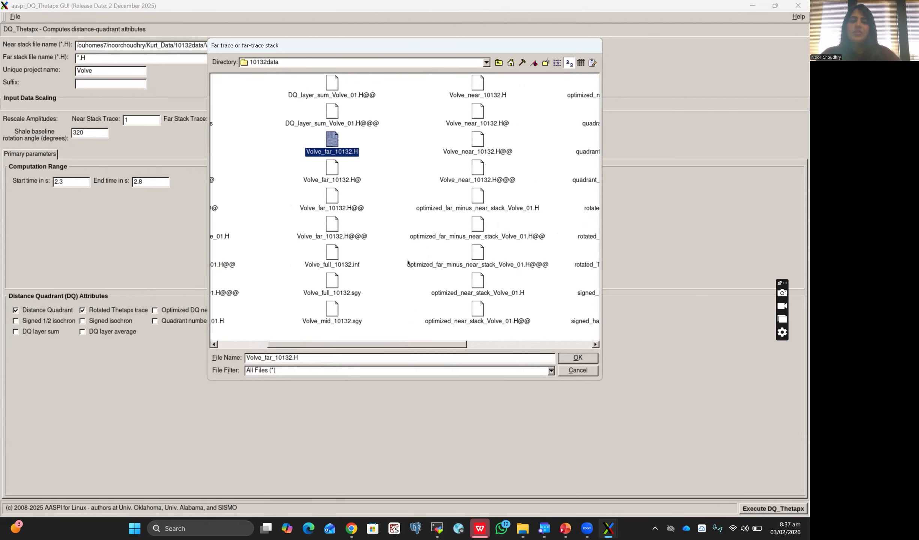
click(332, 155)
double_click(331, 154)
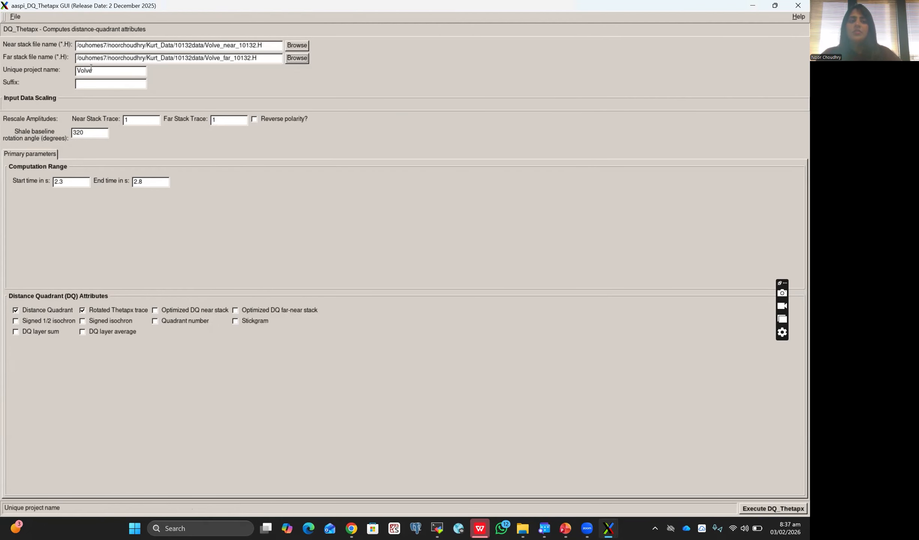
Step: Set the suffix to 1 and the shale baseline rotation angle to 400 degrees for the Volve project
double_click(73, 70)
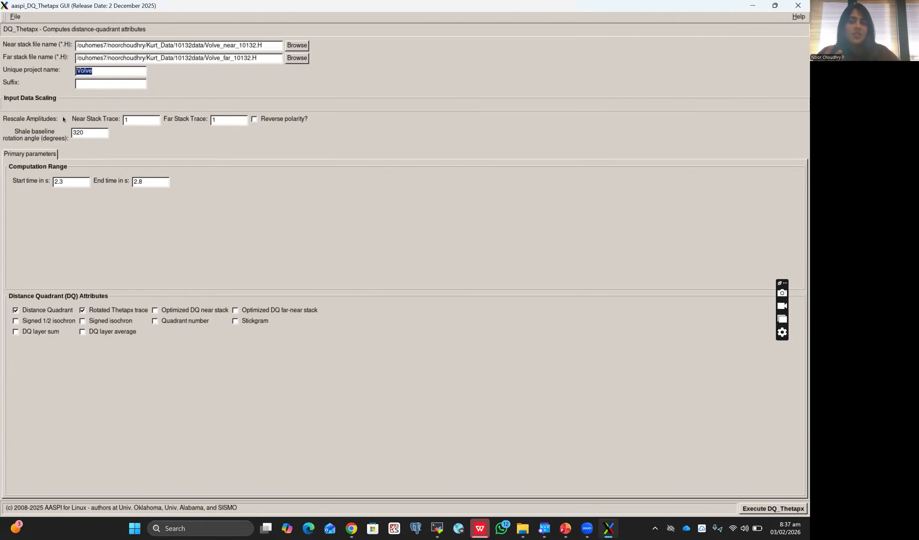
click(83, 86)
text(1)
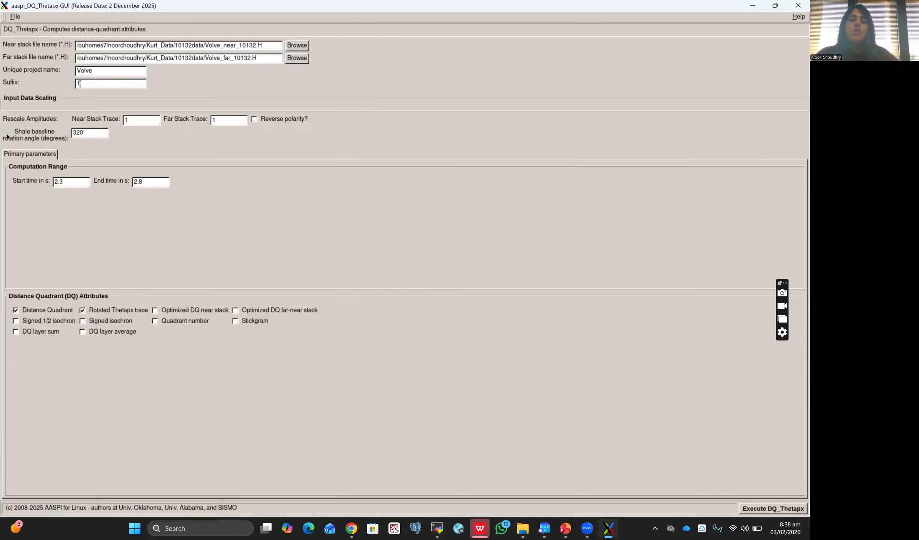
click(281, 121)
drag(89, 130, 66, 130)
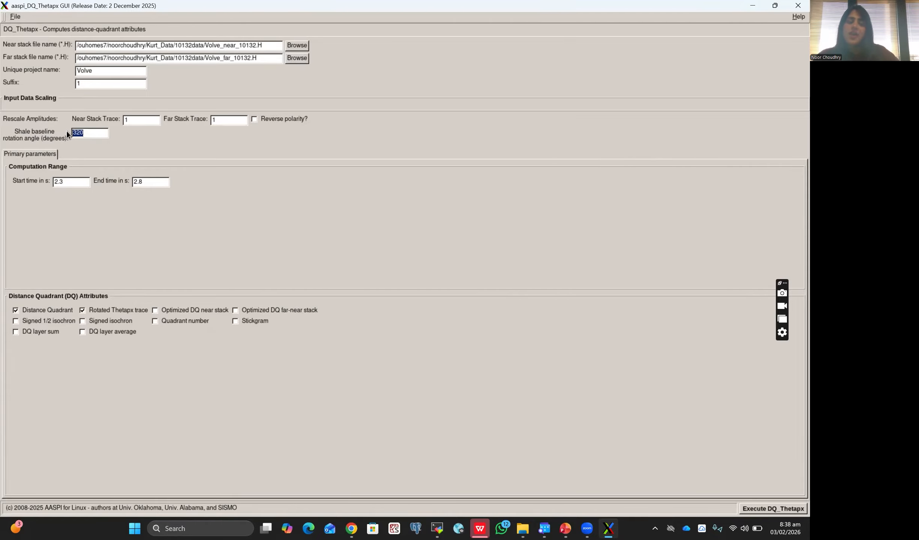
text(400)
double_click(160, 182)
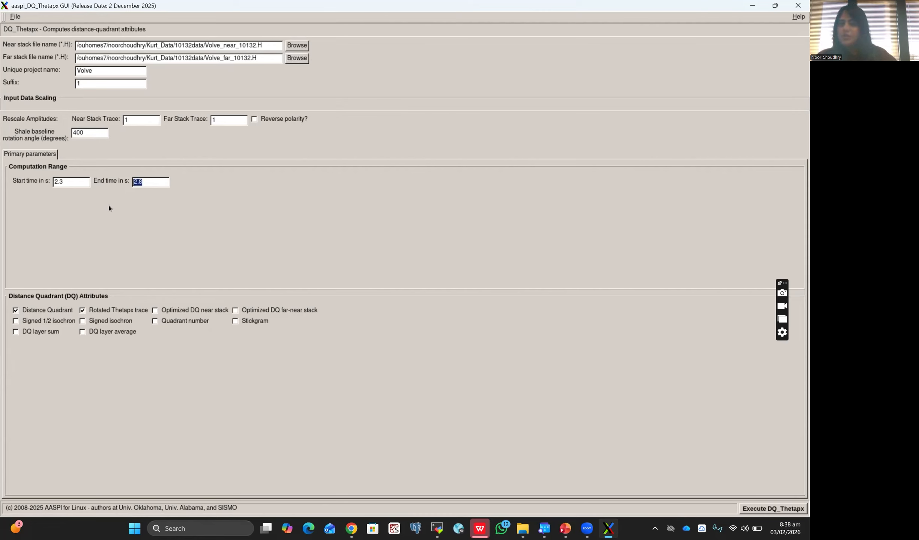
Step: Enable all remaining distance-quadrant attributes: both optimized stacks, Stickgram, quadrant number, both signed isochrons, and DQ layer average and sum
click(190, 311)
click(236, 310)
click(236, 322)
click(155, 321)
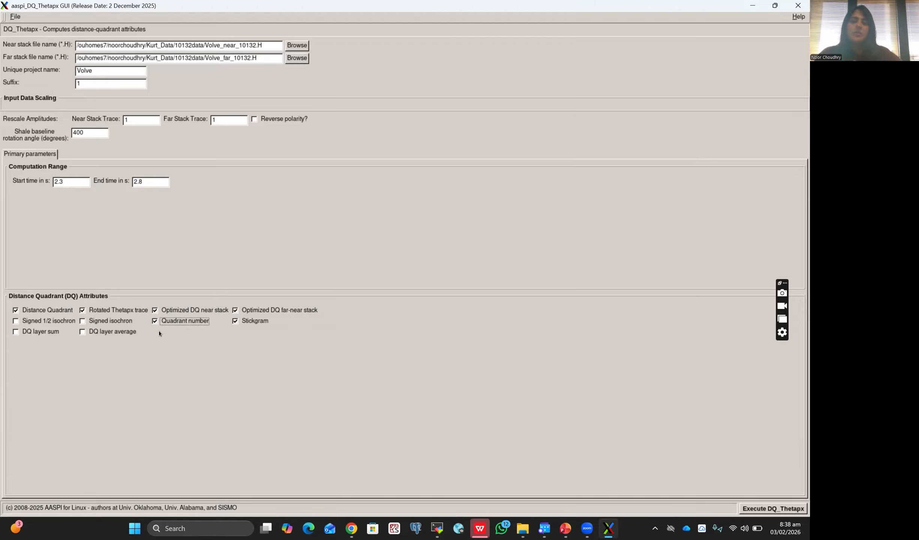
click(127, 322)
click(112, 332)
click(53, 322)
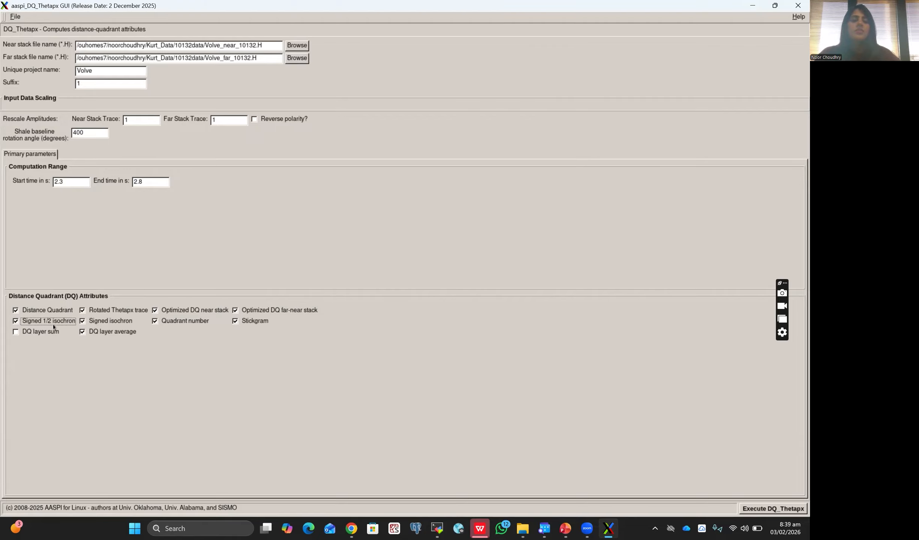
click(55, 333)
Step: Execute DQ_Thetapx and switch to the MobaXterm terminal to check the run's output
click(775, 509)
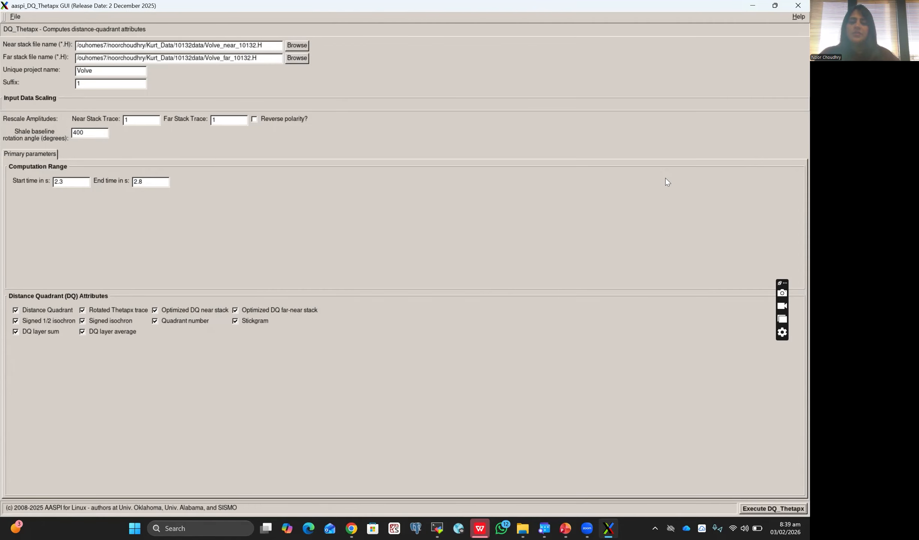
key(alt+Tab)
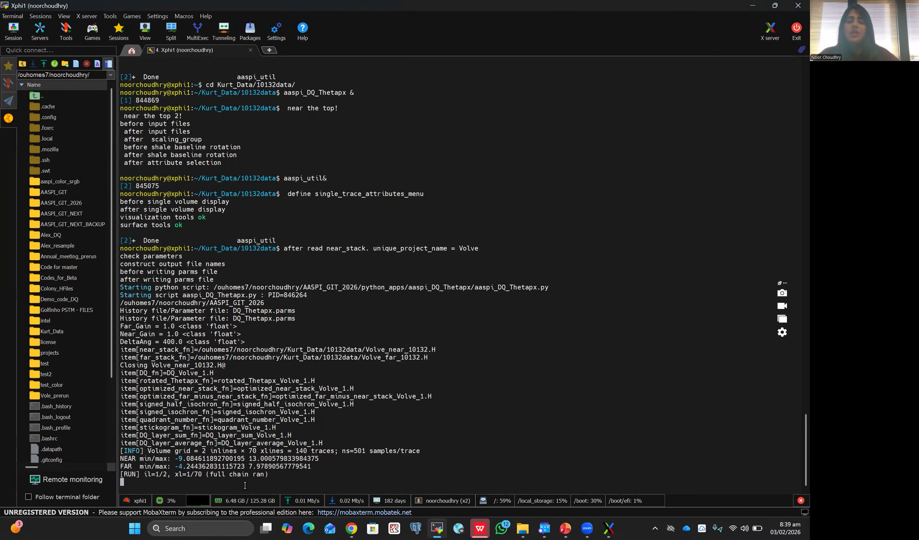
Step: Switch to the aaspi_util window, open the Single Volume 2D Display and load stickogram_Volve_007.H as its input
key(alt+Tab)
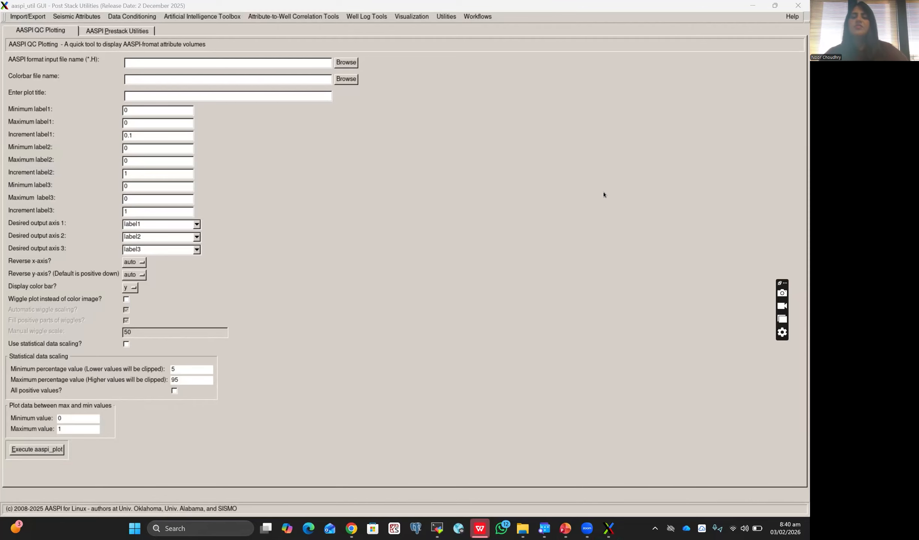
click(404, 17)
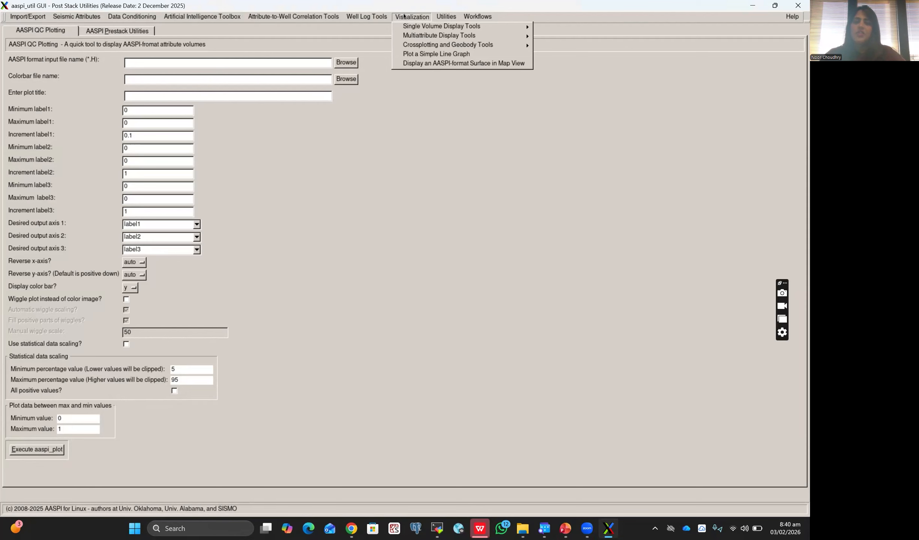
mouse_move(403, 30)
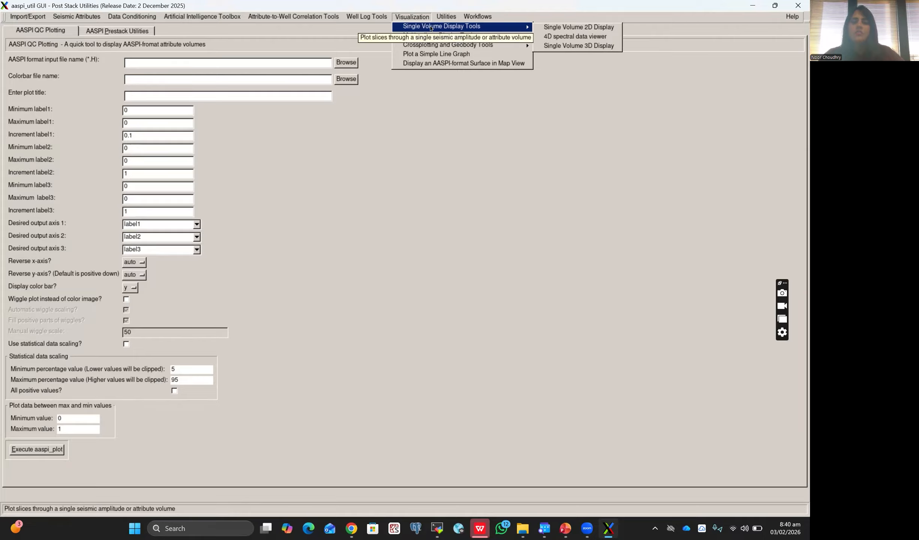
click(562, 29)
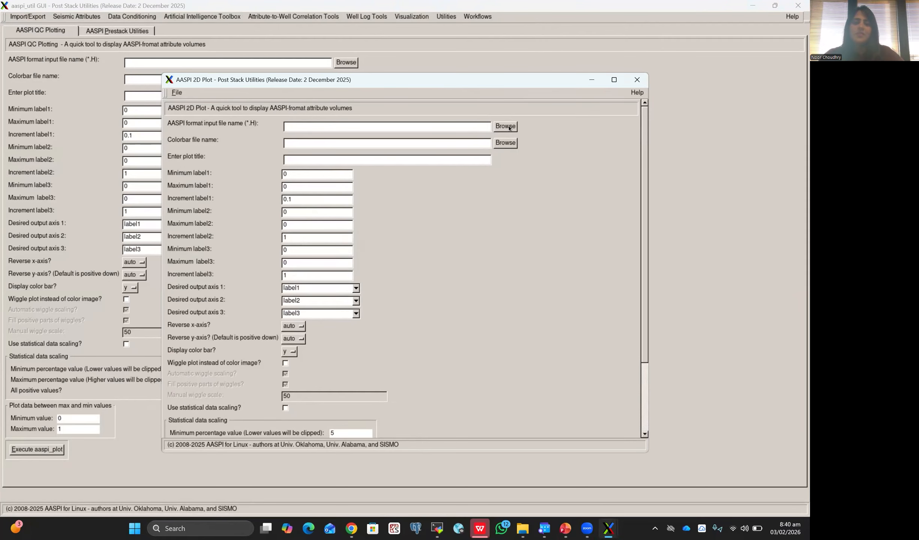
click(505, 127)
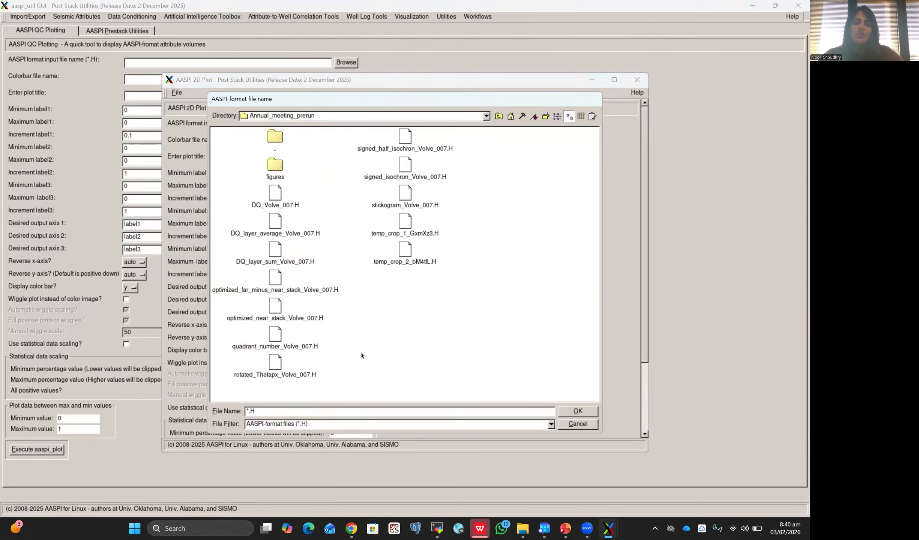
click(403, 199)
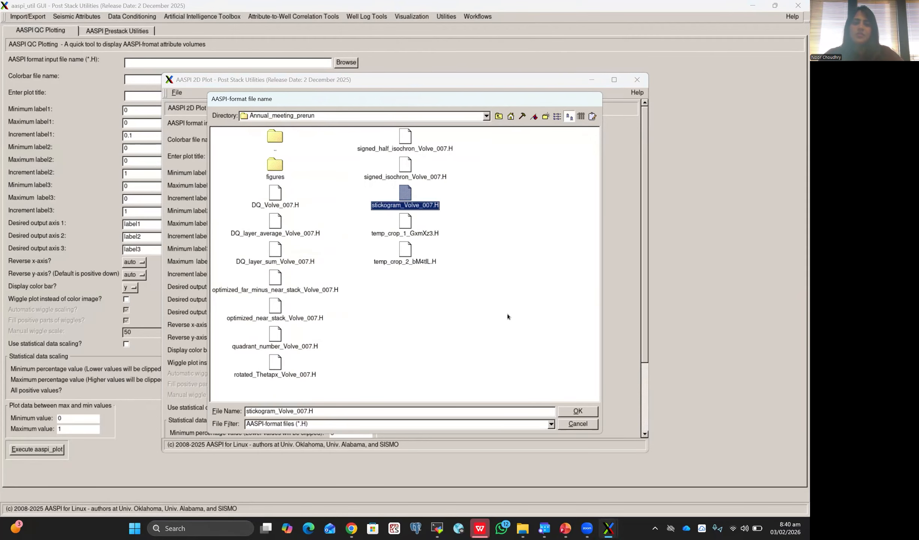
click(573, 411)
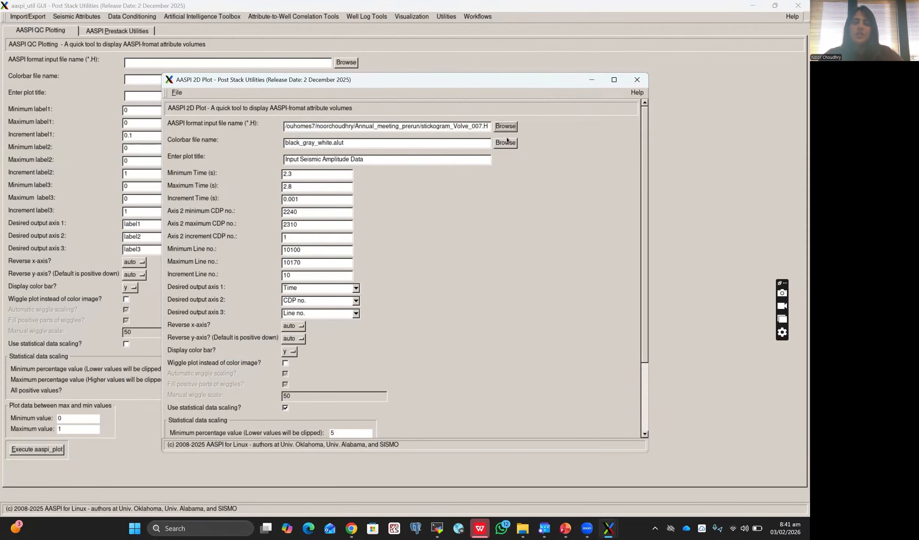
Step: Choose red_white_blue.alut from the aaspi_colors folder as the plot's colorbar file
click(506, 143)
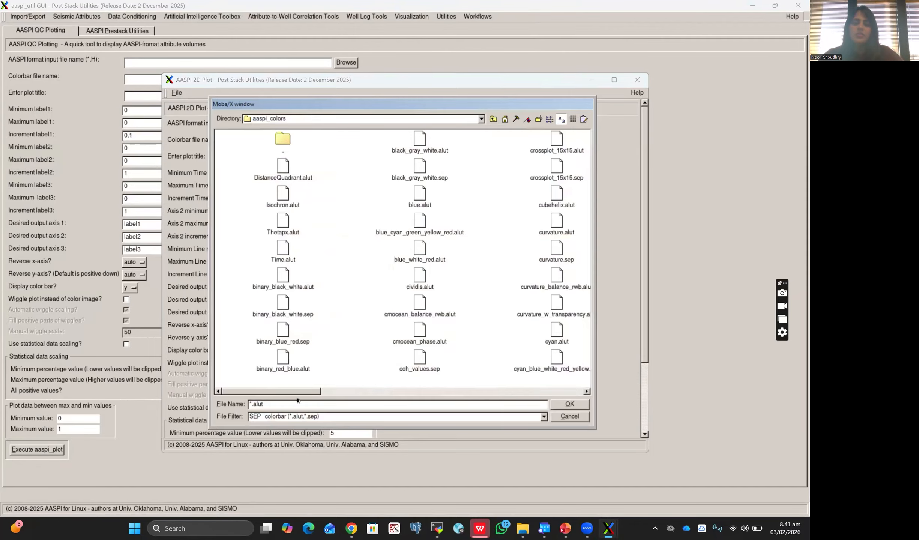
drag(296, 401, 491, 403)
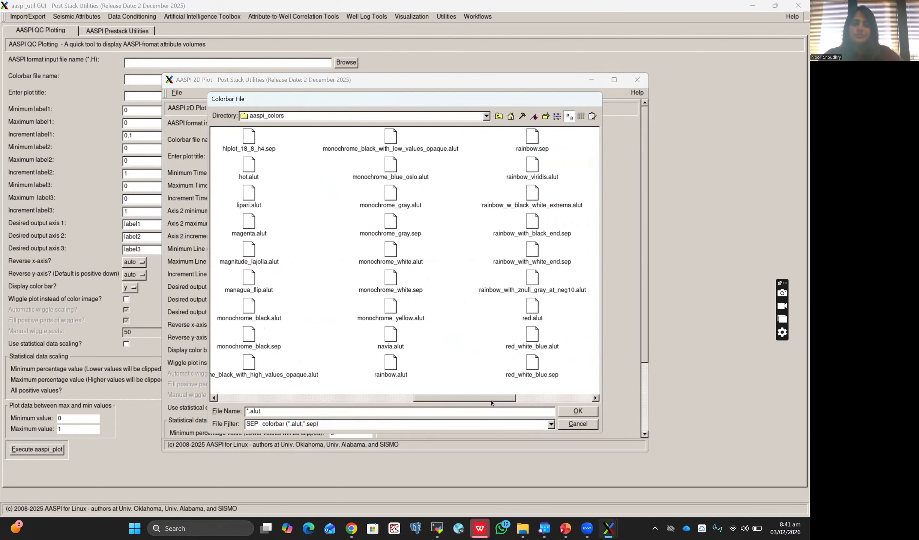
click(538, 340)
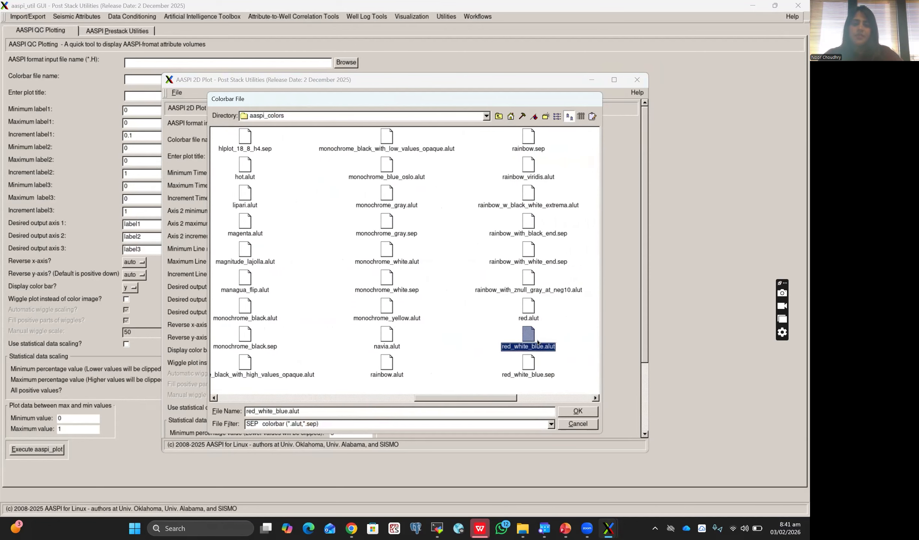
click(576, 411)
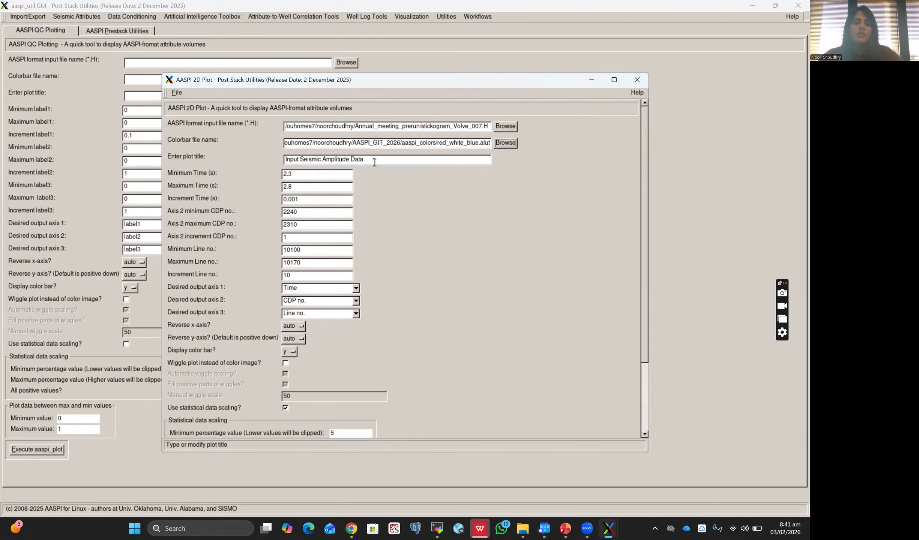
Step: Replace the plot title with "StickOgram"
drag(374, 163, 270, 162)
text(St)
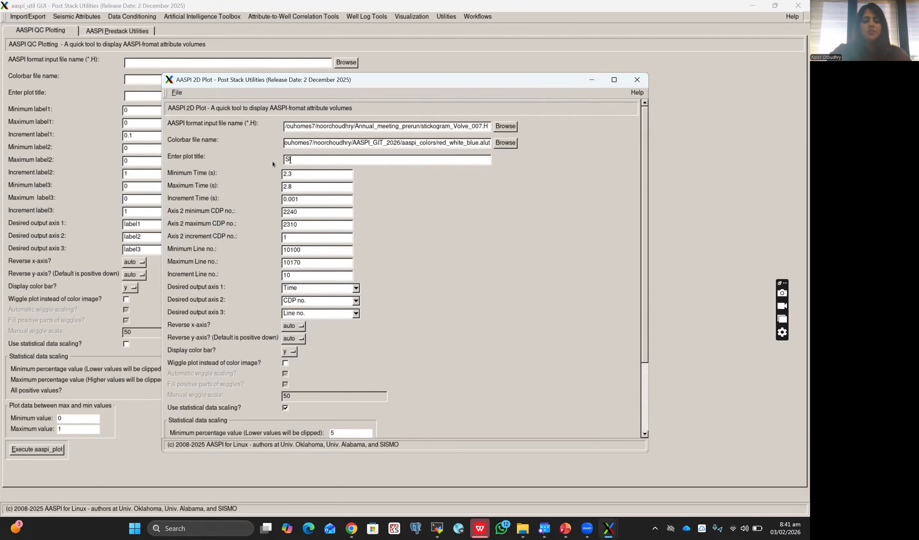
text(ickOgram)
Step: Set the axis 2 CDP increment to 1, execute the 2D plot along line number and close it
scroll(309, 232, down, 1)
scroll(321, 292, down, 3)
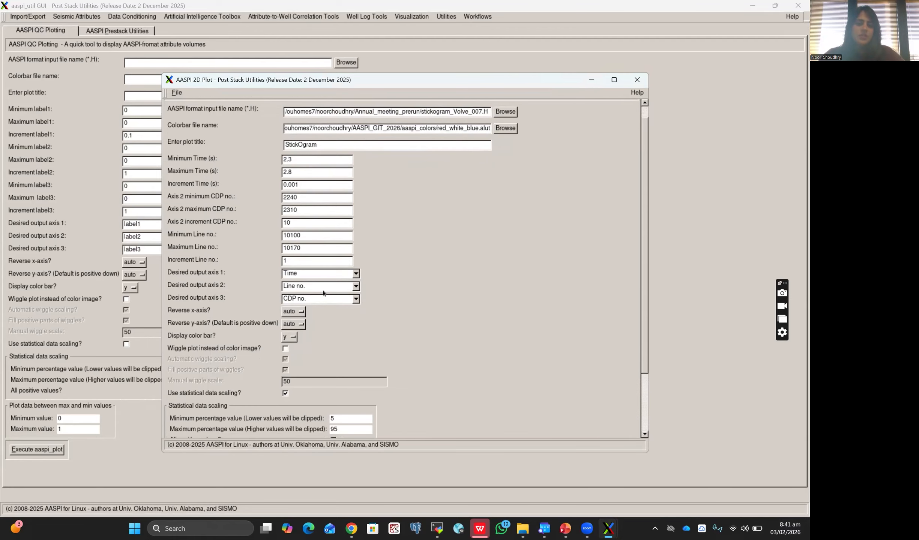
click(319, 221)
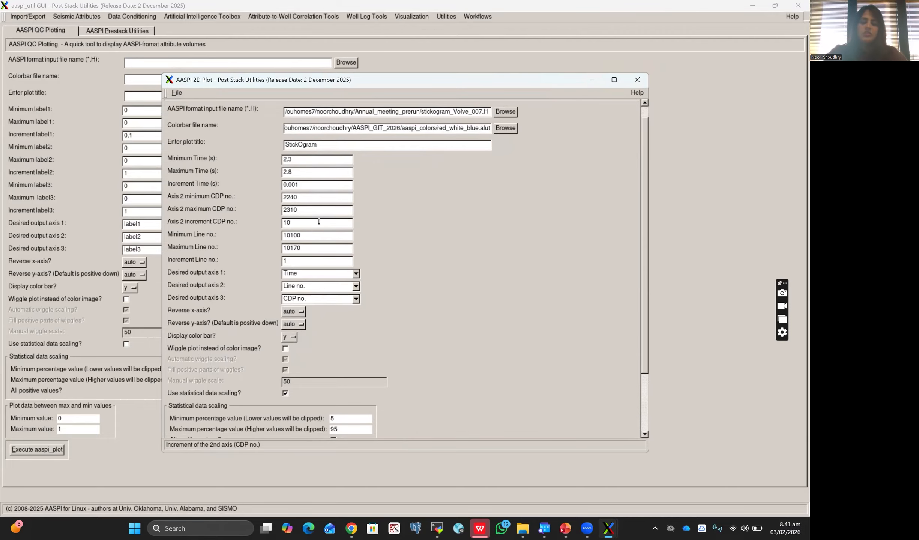
key(BackSpace)
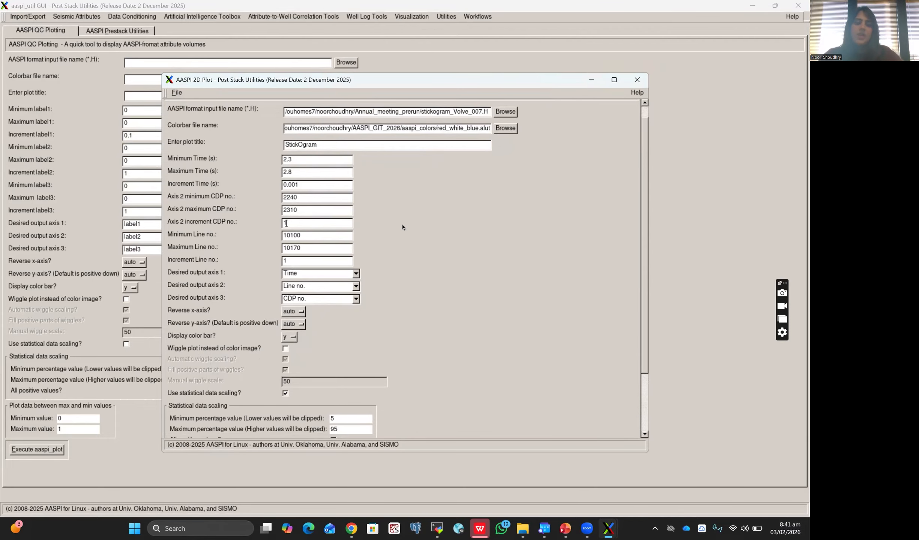
scroll(542, 400, down, 5)
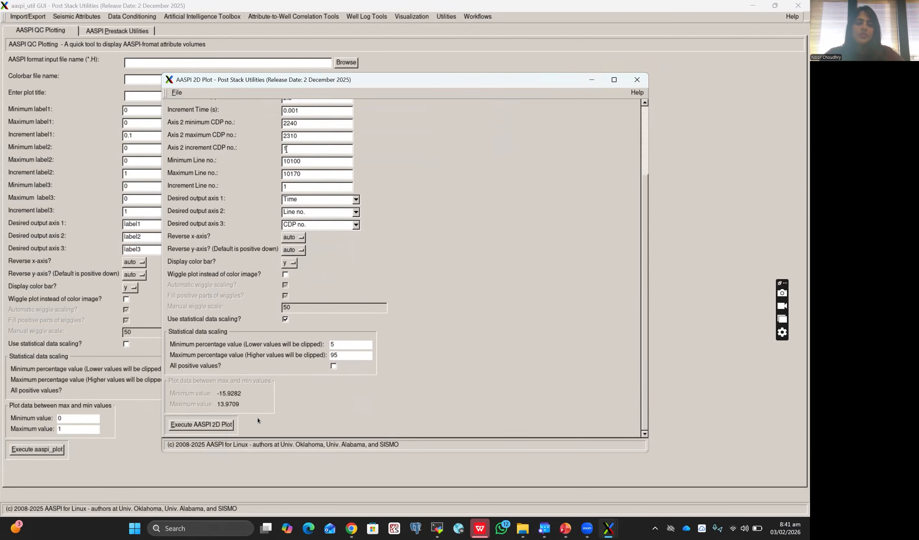
click(230, 428)
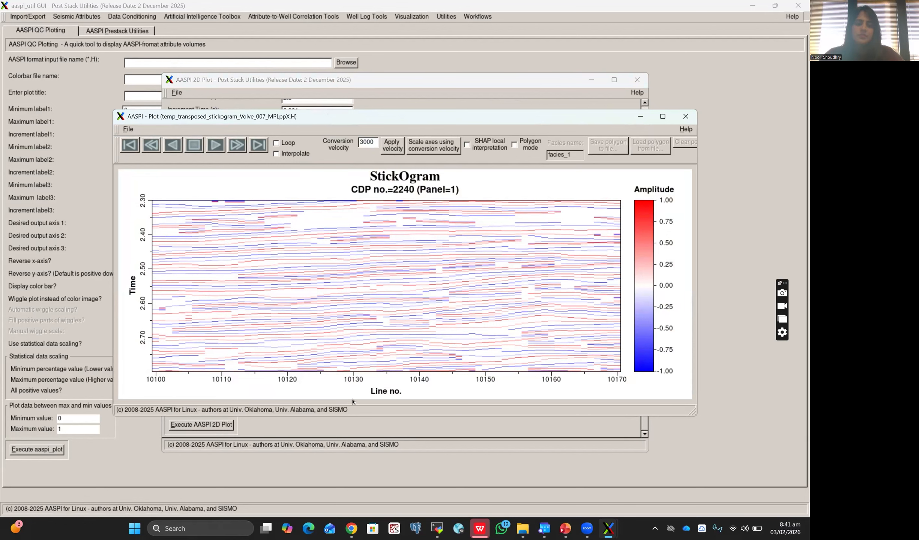
click(685, 117)
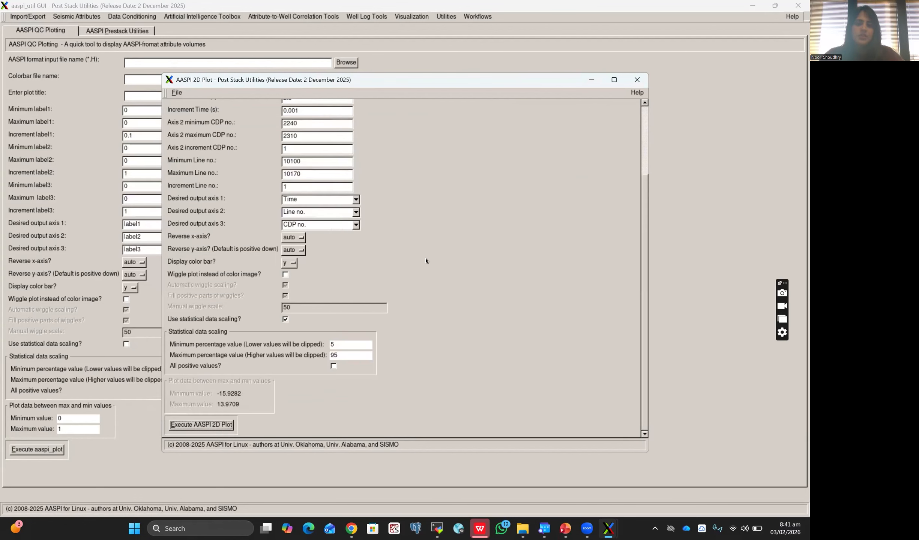
Step: Try plotting the stickogram with Line no. as output axis 1, and close the resulting plot
click(355, 200)
click(351, 227)
click(225, 427)
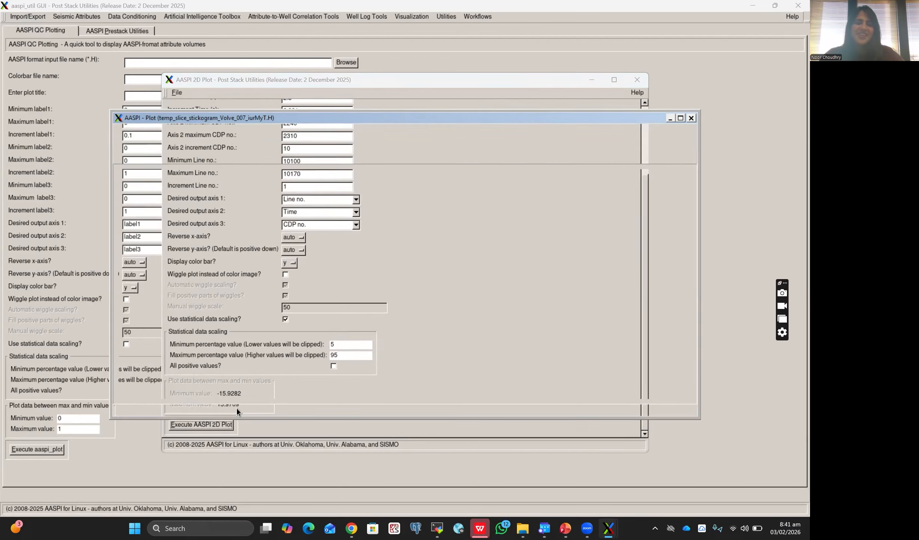
click(671, 124)
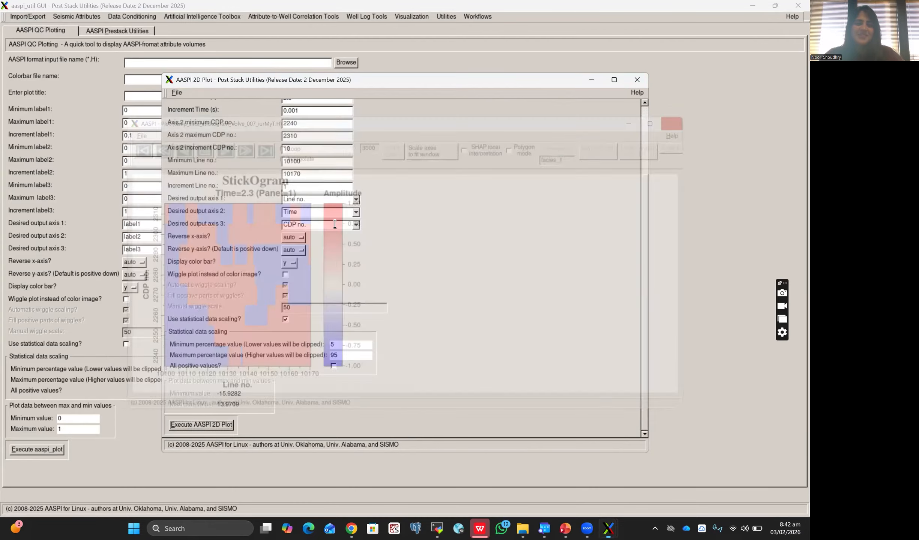
Step: Set output axis 1 to Time and output axis 2 to CDP no., and execute the 2D plot
click(358, 203)
click(355, 204)
click(354, 213)
click(355, 212)
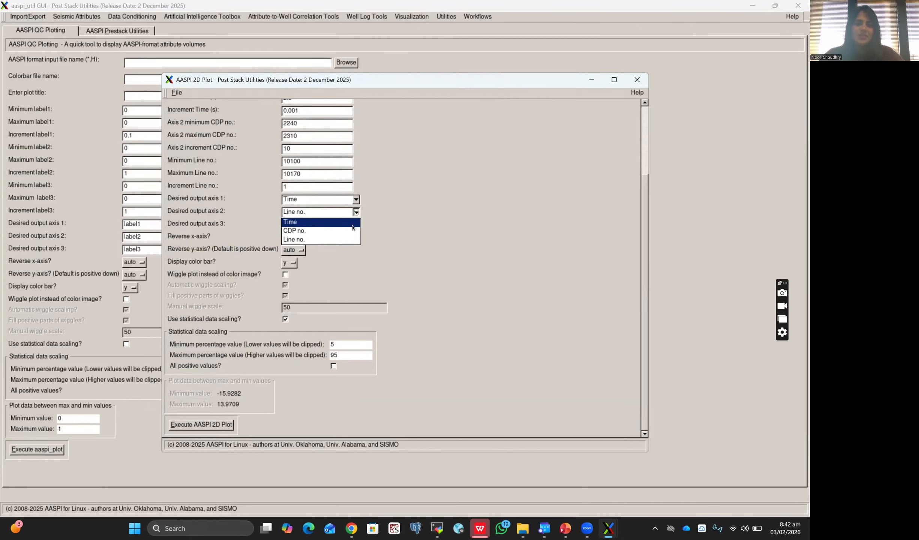
click(353, 231)
click(224, 424)
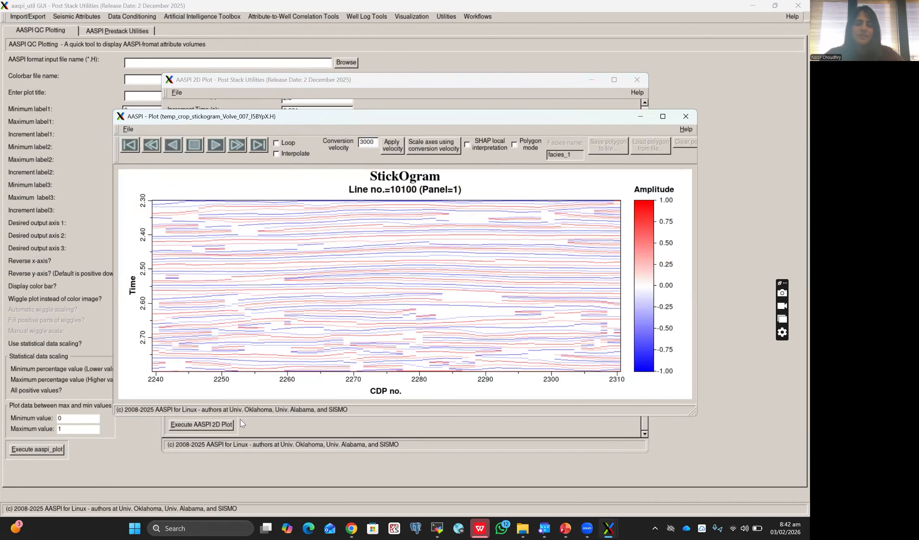
Step: Maximize the stickogram plot window and reverse its x axis in the display settings
click(662, 117)
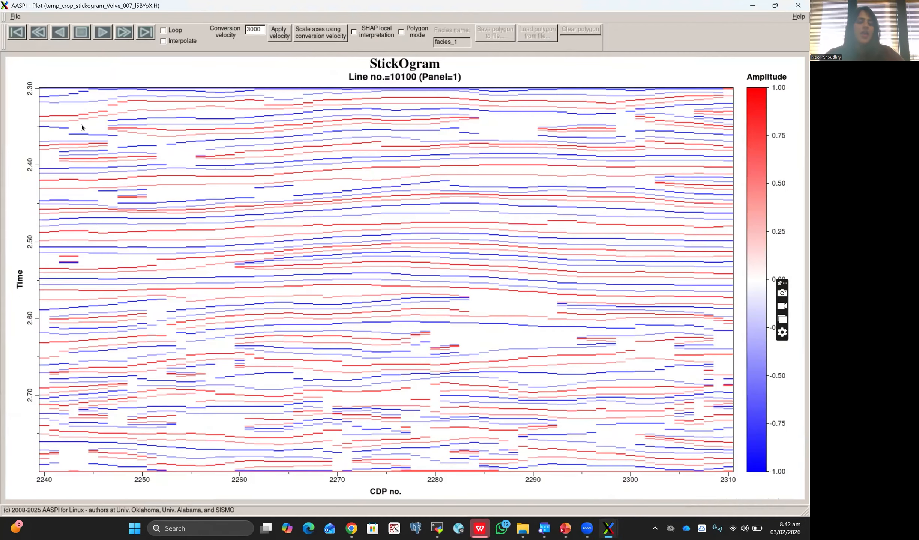
click(15, 17)
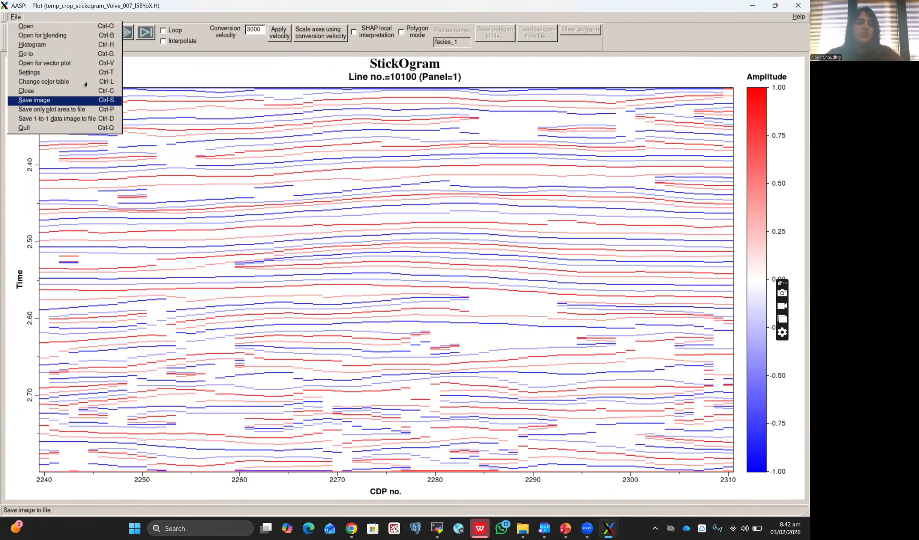
click(75, 72)
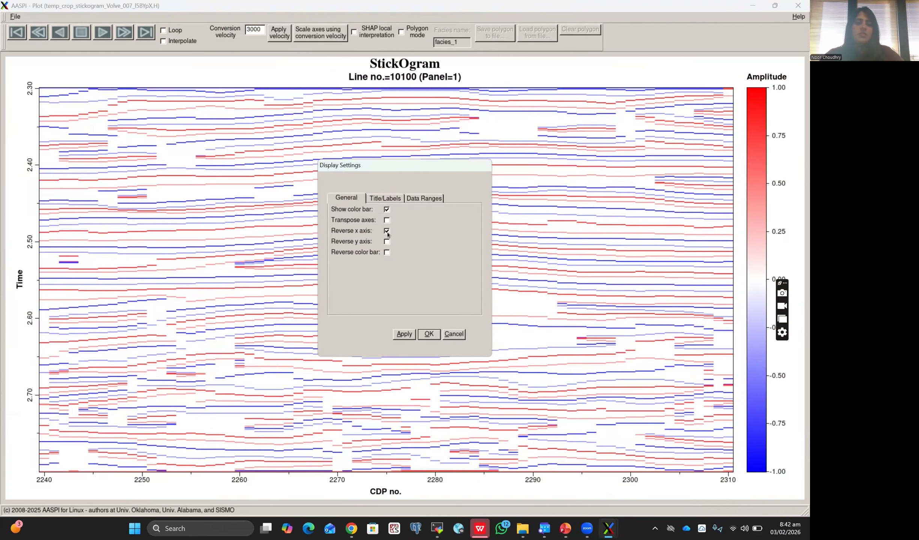
click(407, 335)
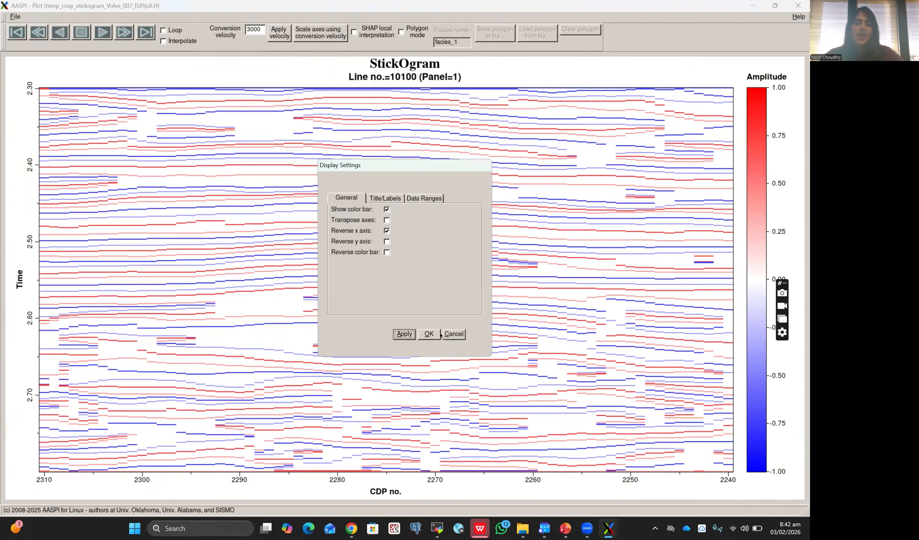
click(429, 334)
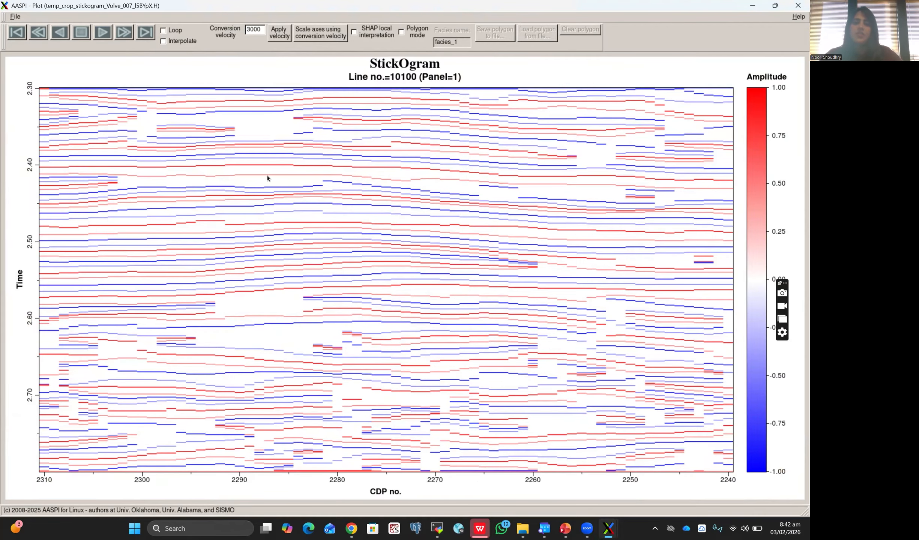
Step: Browse forward and back through the stickogram's line panels to compare the sections
click(125, 34)
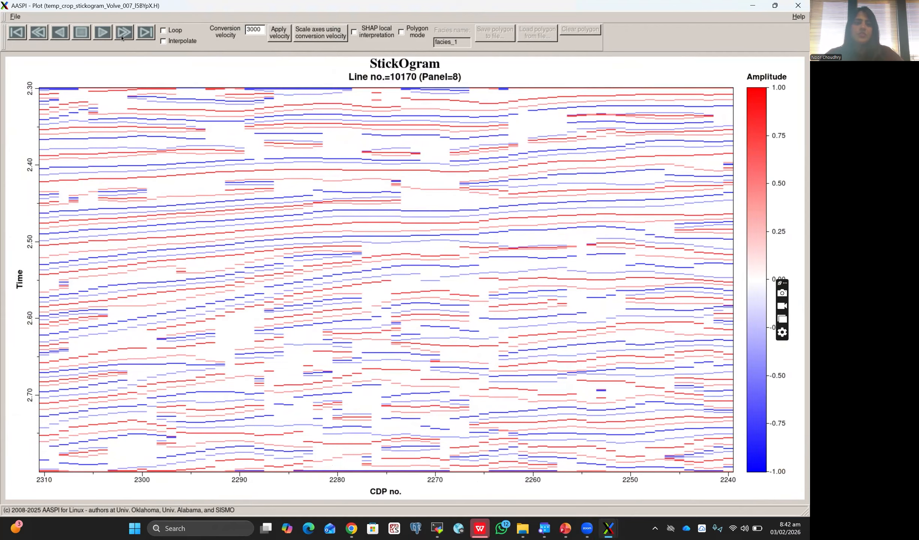
click(36, 34)
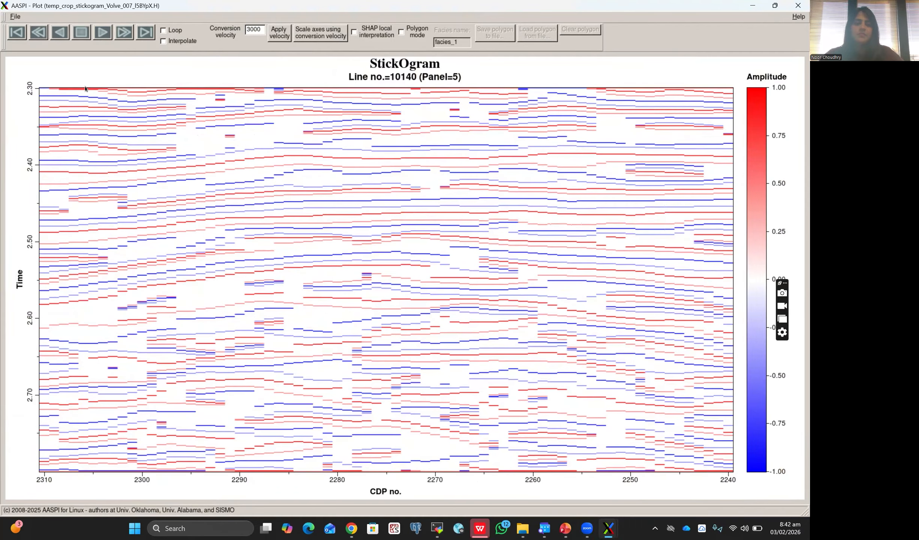
click(121, 36)
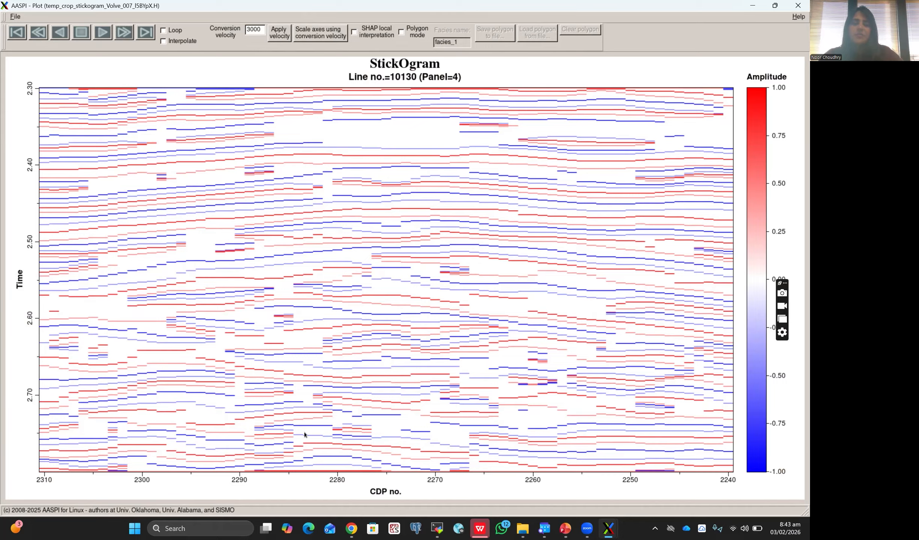
Step: Switch to the PowerPoint slide show, review the annotated stickogram slide with lens, parallel bedding and fault labels, and end the show
click(565, 527)
scroll(113, 323, down, 3)
scroll(114, 323, down, 5)
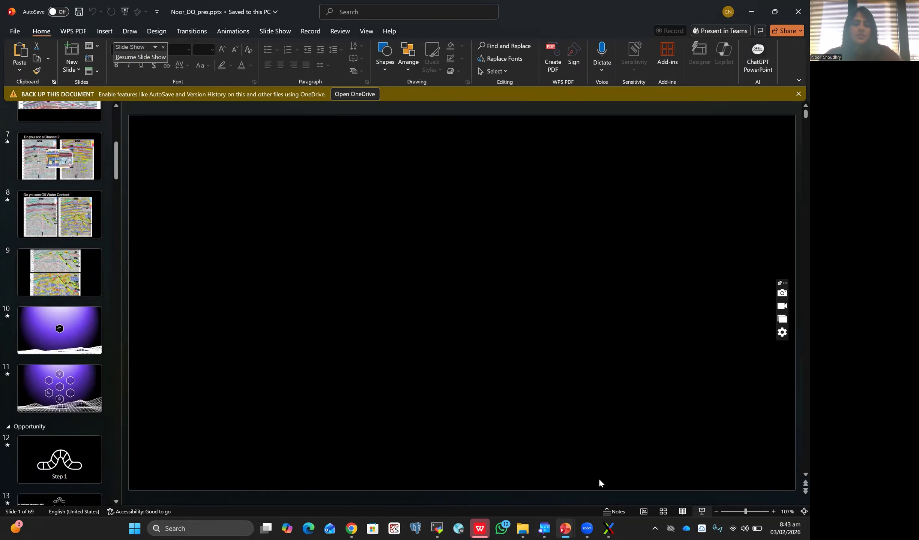
key(alt+Tab)
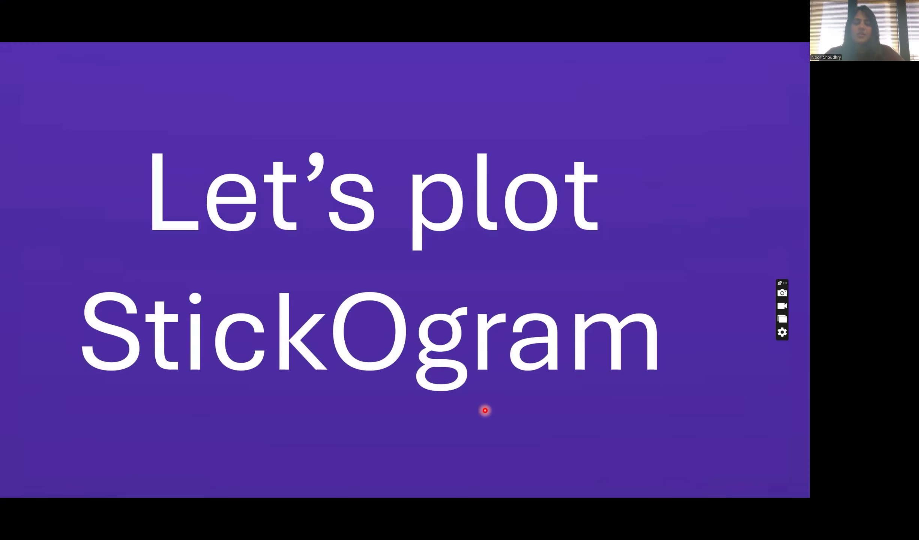
key(Right)
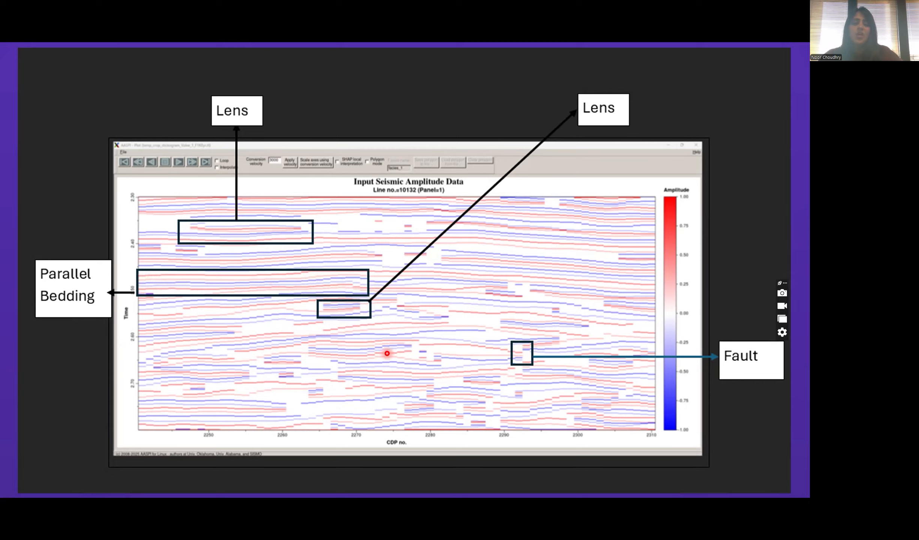
key(Right)
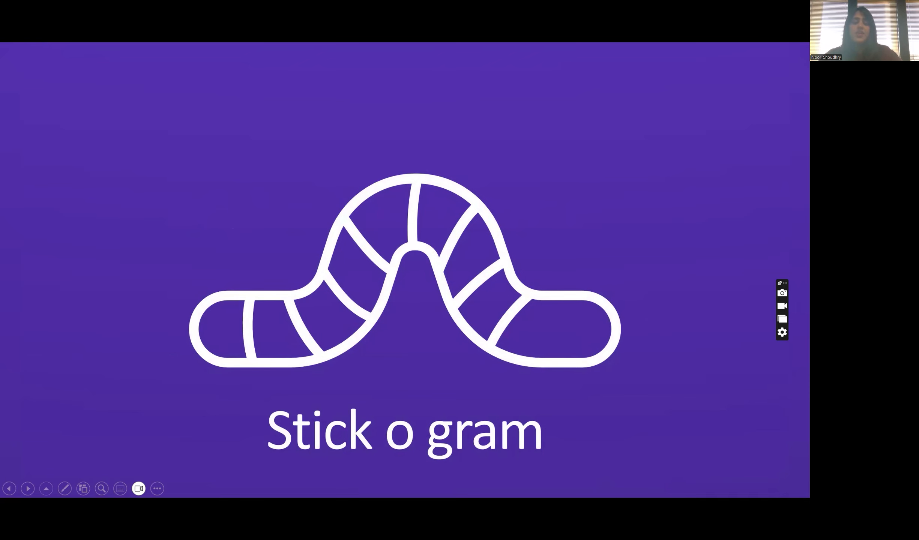
click(349, 264)
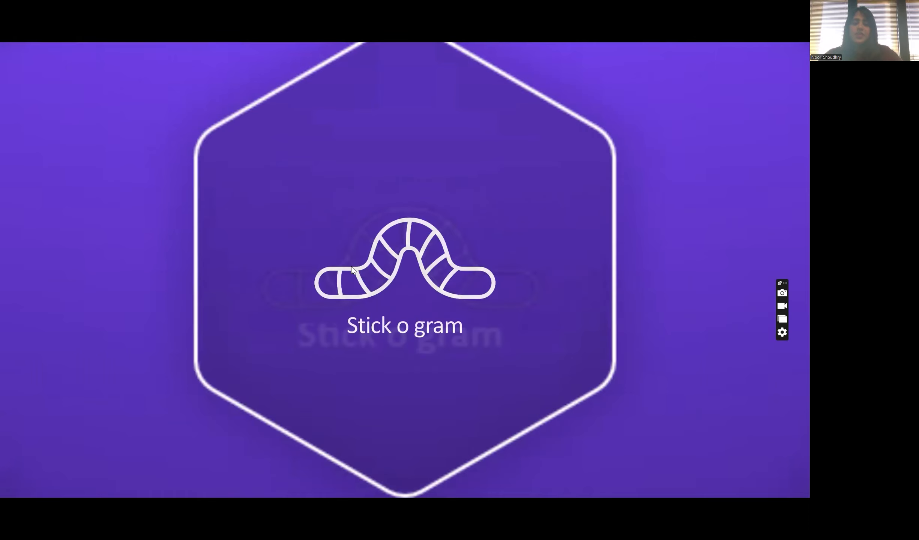
key(Escape)
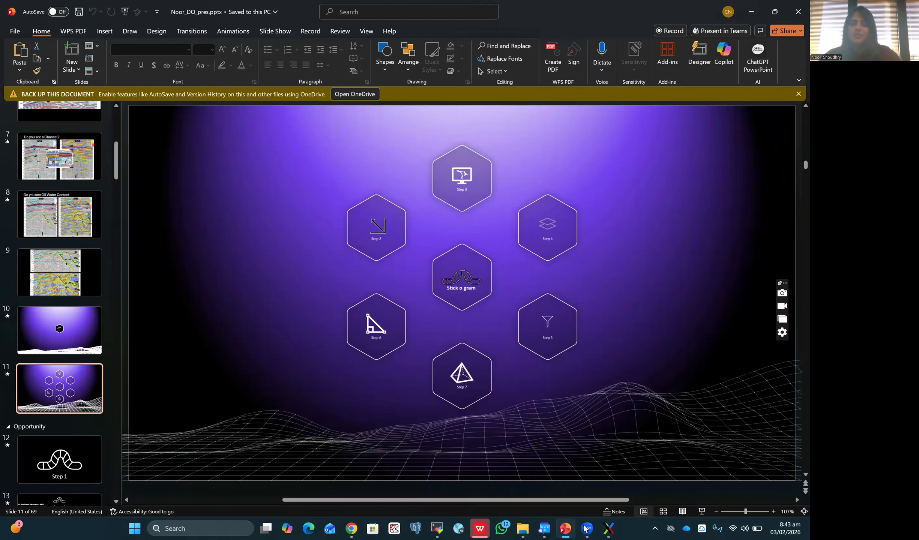
Step: Return to the AASPI 2D Plot form, set the line number increment to 1, reverse the x-axis and execute the plot
click(608, 528)
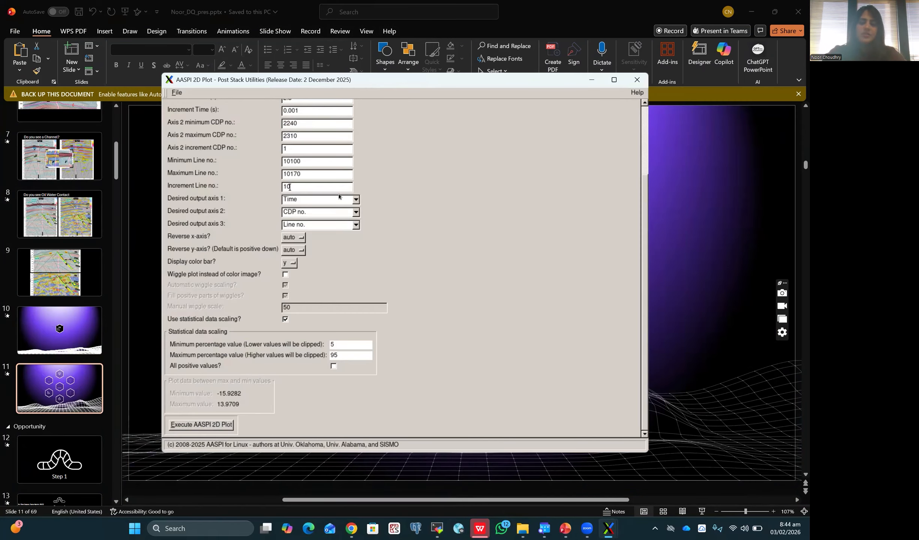
key(BackSpace)
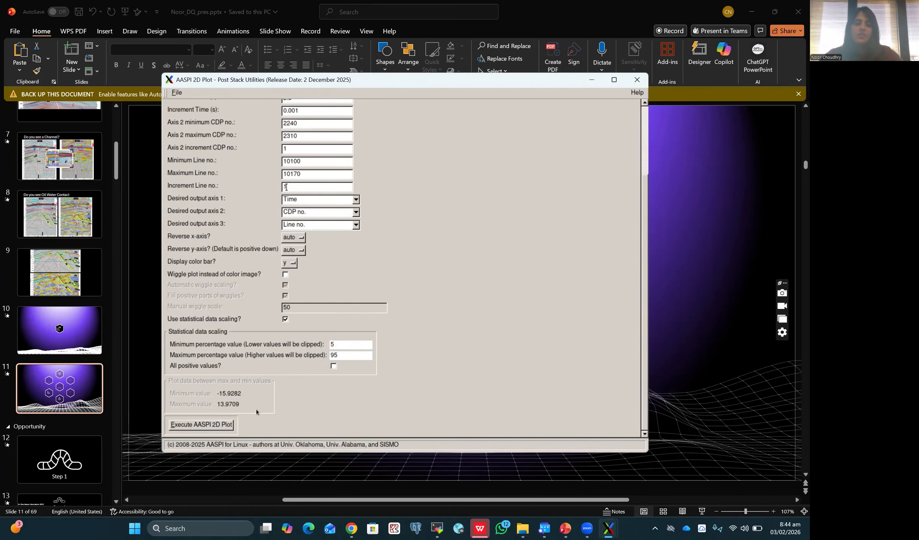
click(301, 240)
click(292, 253)
click(213, 426)
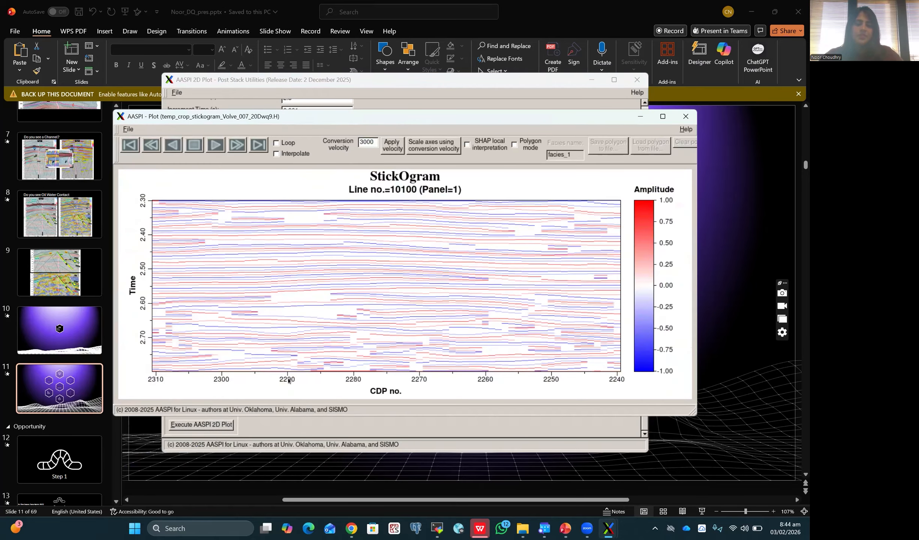
Step: Maximize the new stickogram plot and advance panel by panel to line no. 10103
click(661, 117)
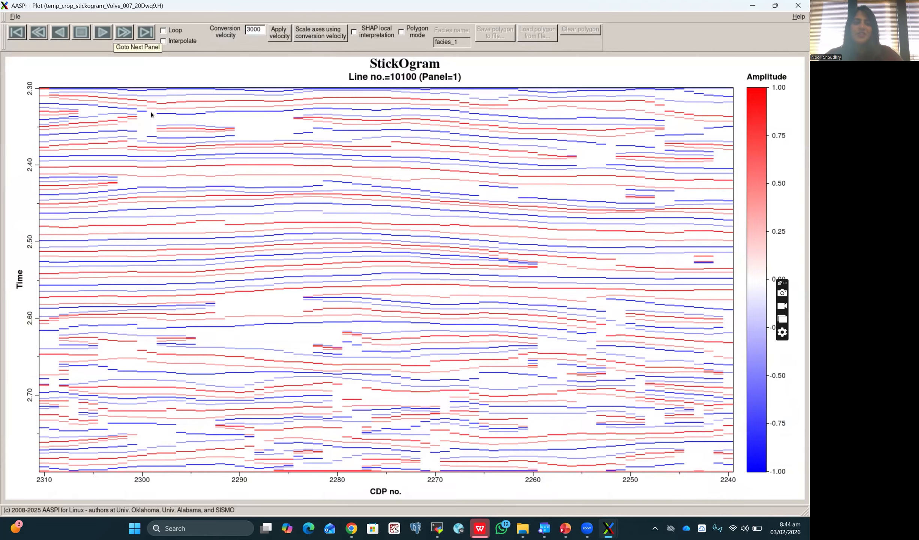
click(117, 36)
click(119, 36)
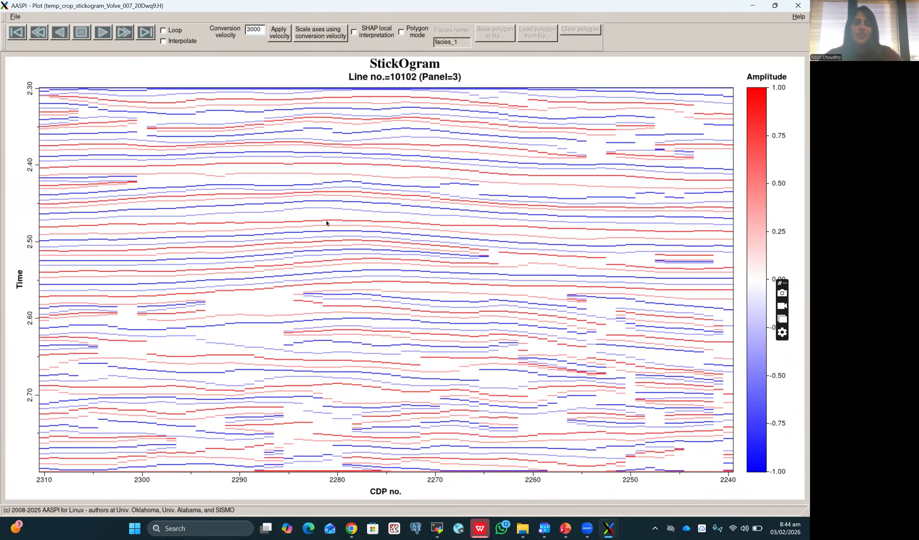
click(126, 39)
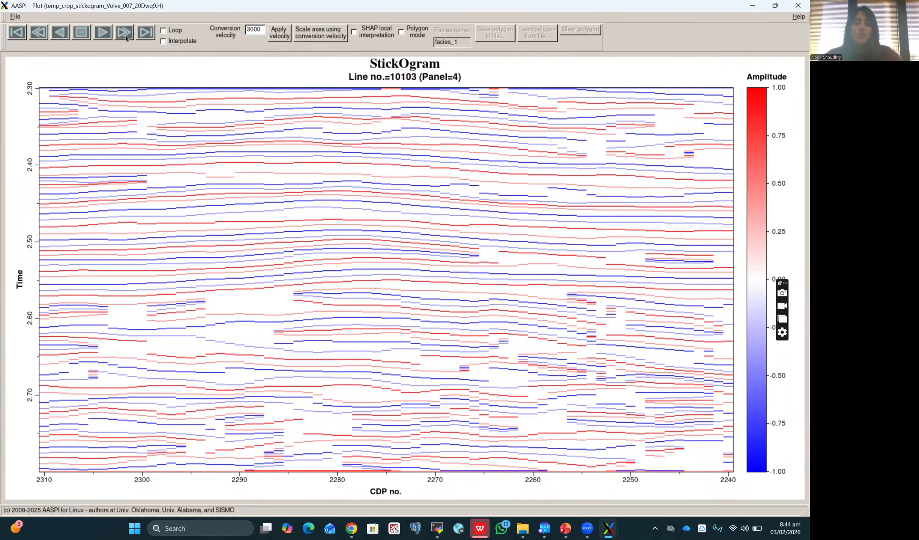